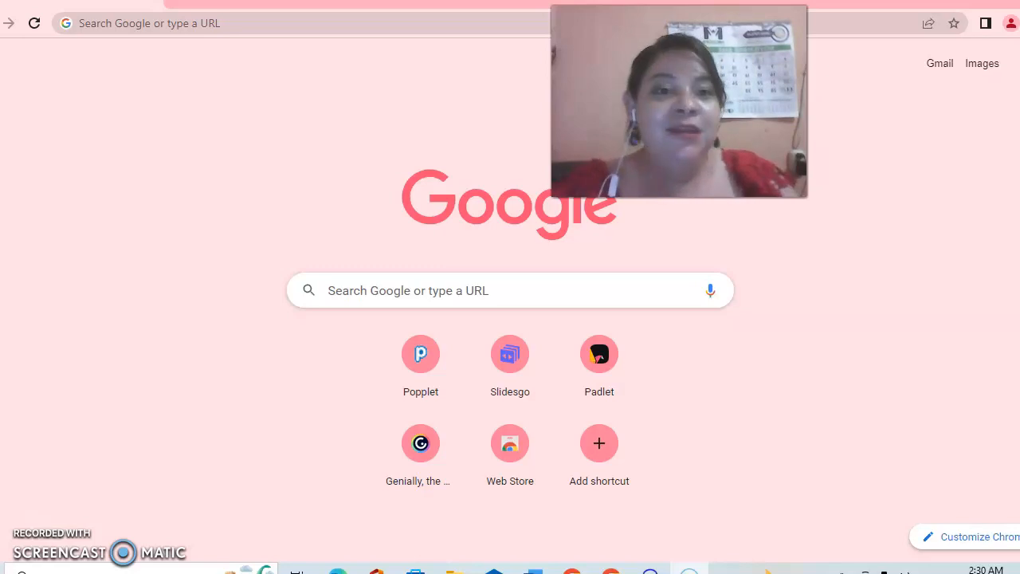
- Go to padlet.com and open the free sign-up page
click(233, 23)
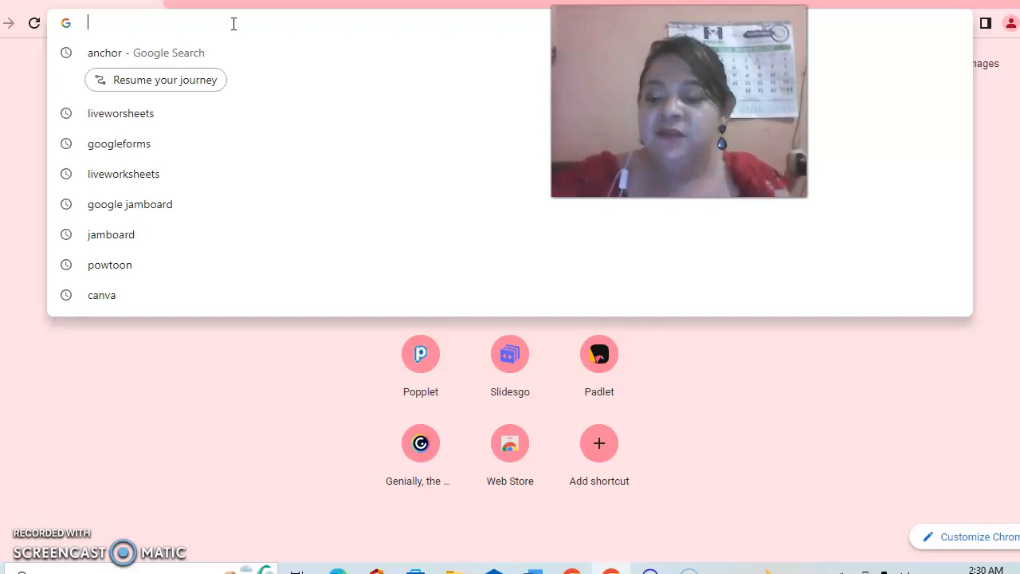
text(pa)
key(Return)
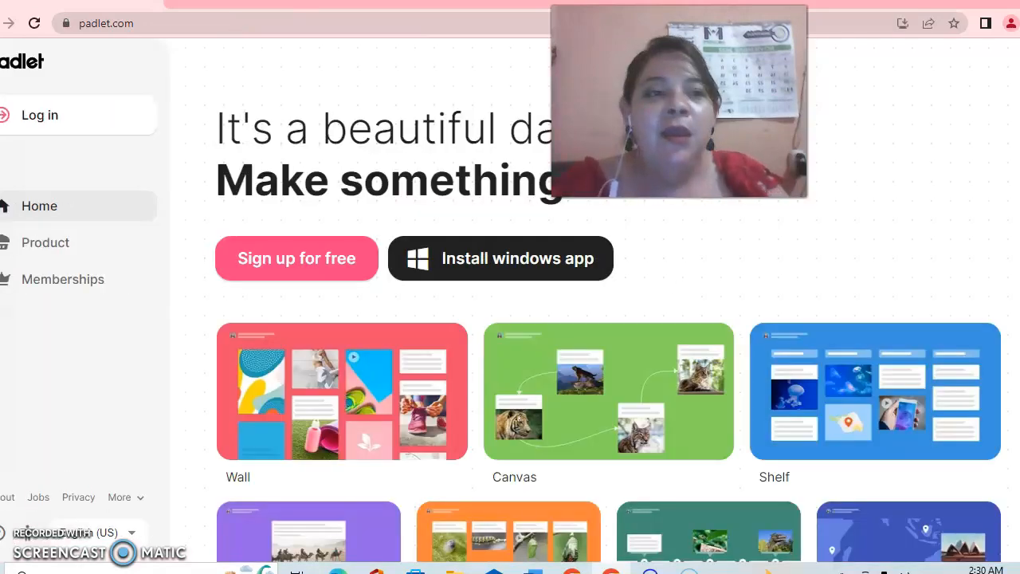
scroll(608, 316, down, 1)
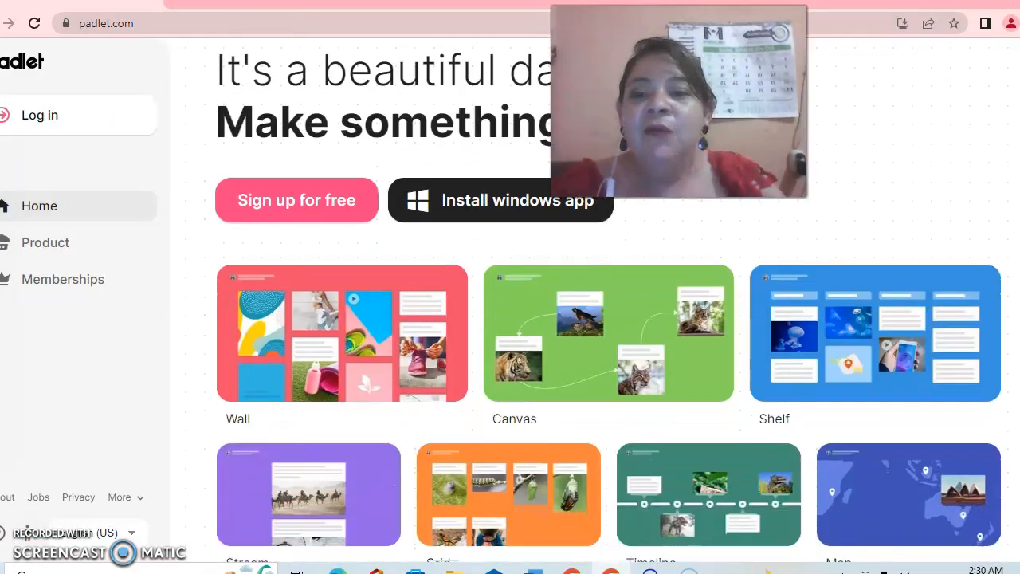
click(312, 204)
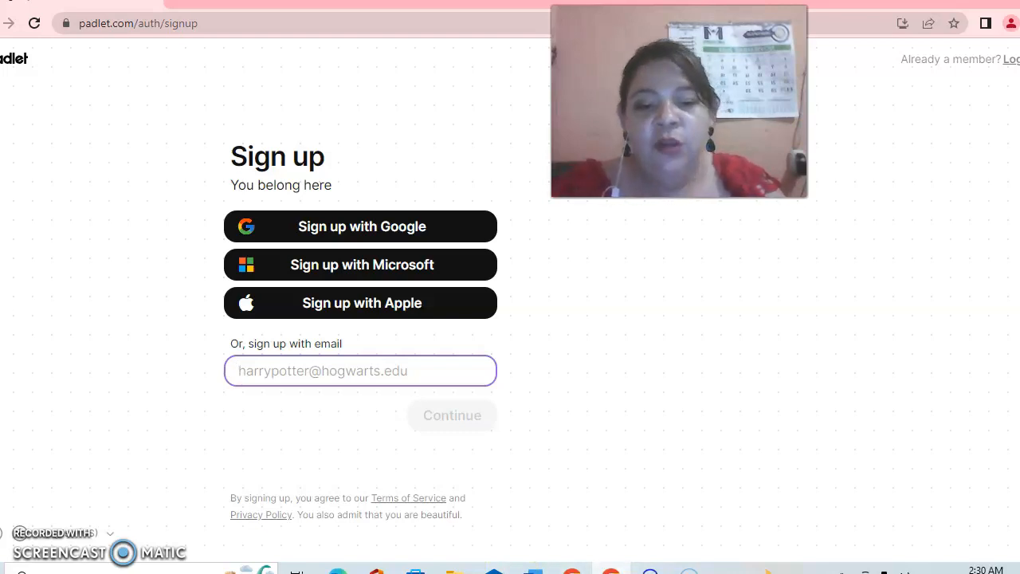
- Switch to the browser window with the signed-in Padlet dashboard and create a new padlet with the Wall layout
click(572, 570)
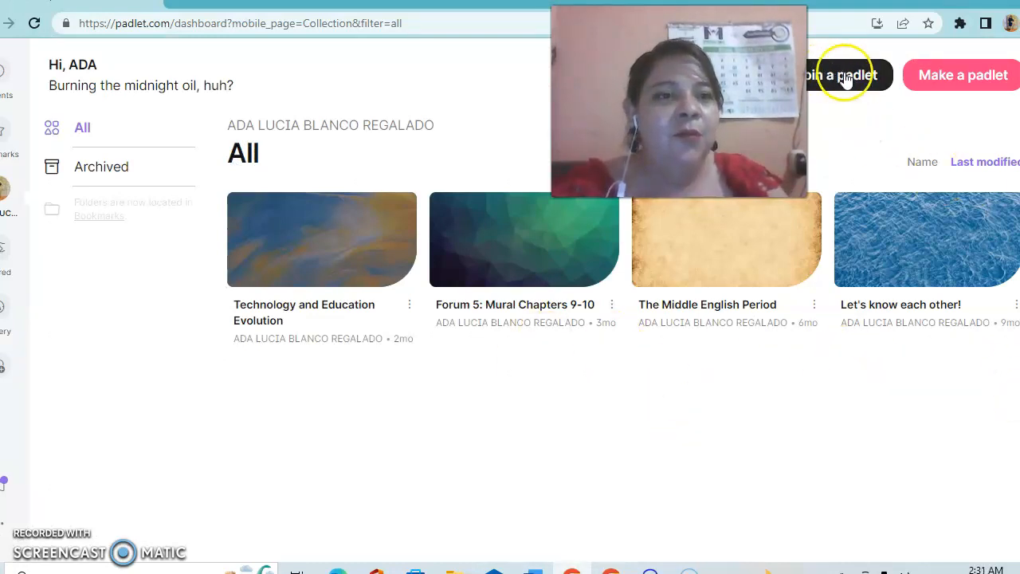
click(930, 74)
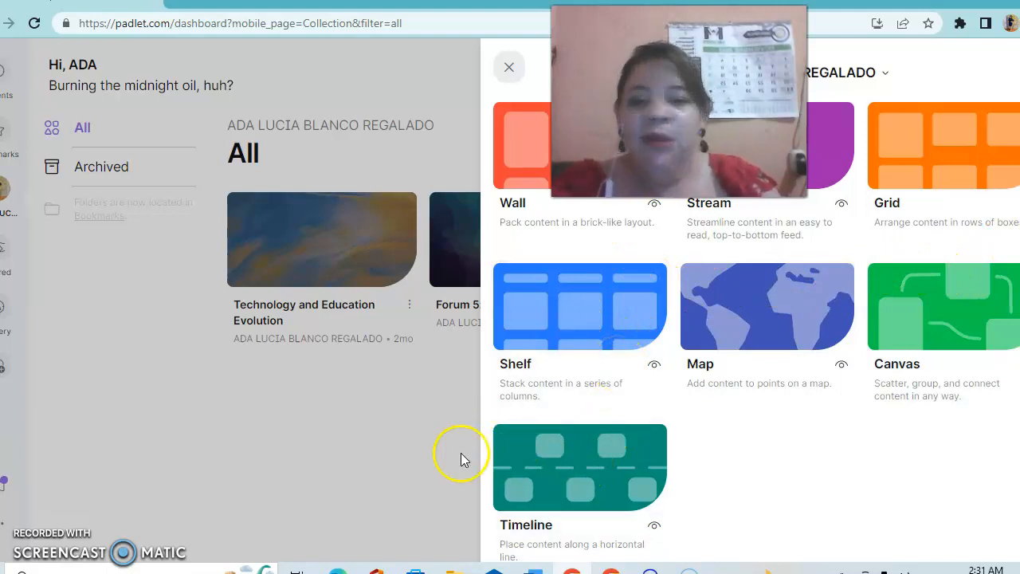
click(513, 146)
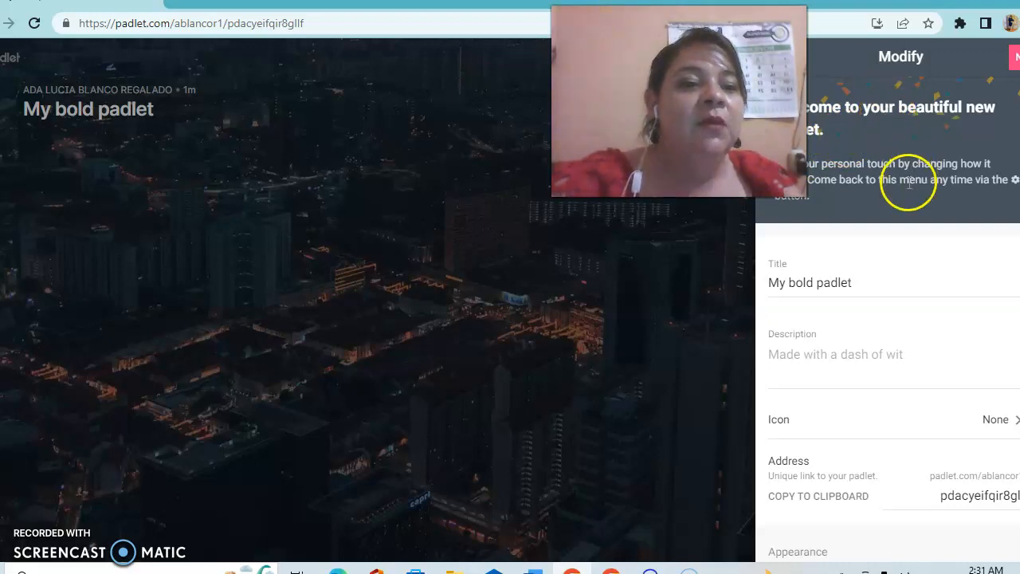
- Replace the new padlet's title with "Our padlet totorial"
click(861, 276)
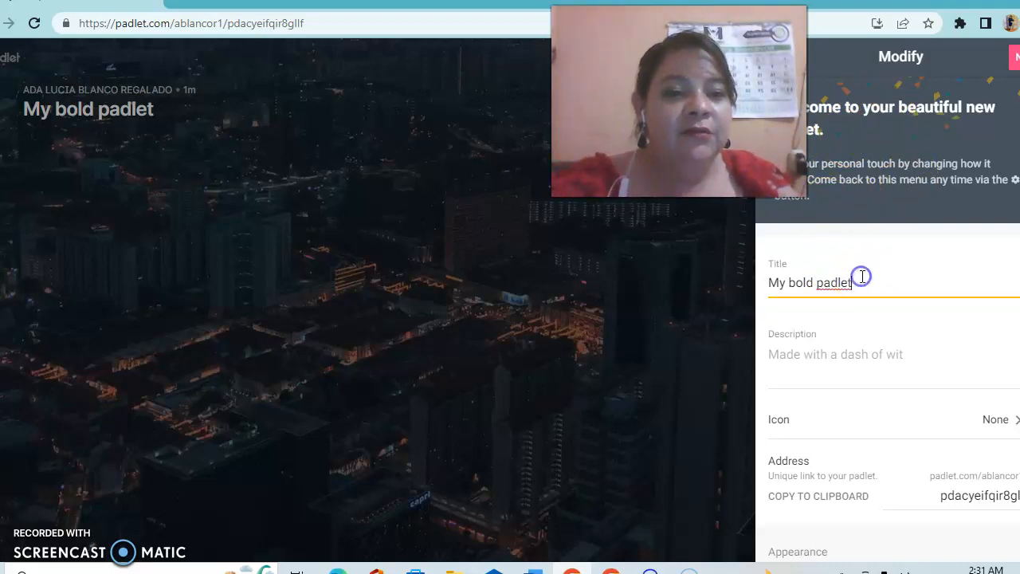
key(BackSpace)
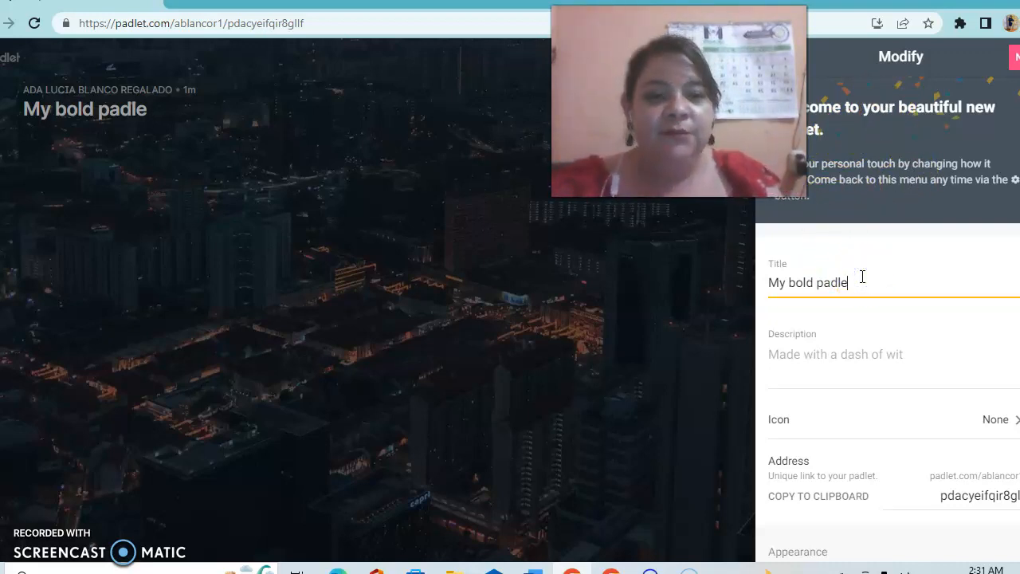
key(BackSpace)
key(BackSpace)
key(BackSpace)
key(BackSpace)
key(BackSpace)
key(BackSpace)
key(BackSpace)
key(BackSpace)
key(BackSpace)
key(BackSpace)
key(BackSpace)
key(BackSpace)
key(BackSpace)
text(T)
key(BackSpace)
text(Ou)
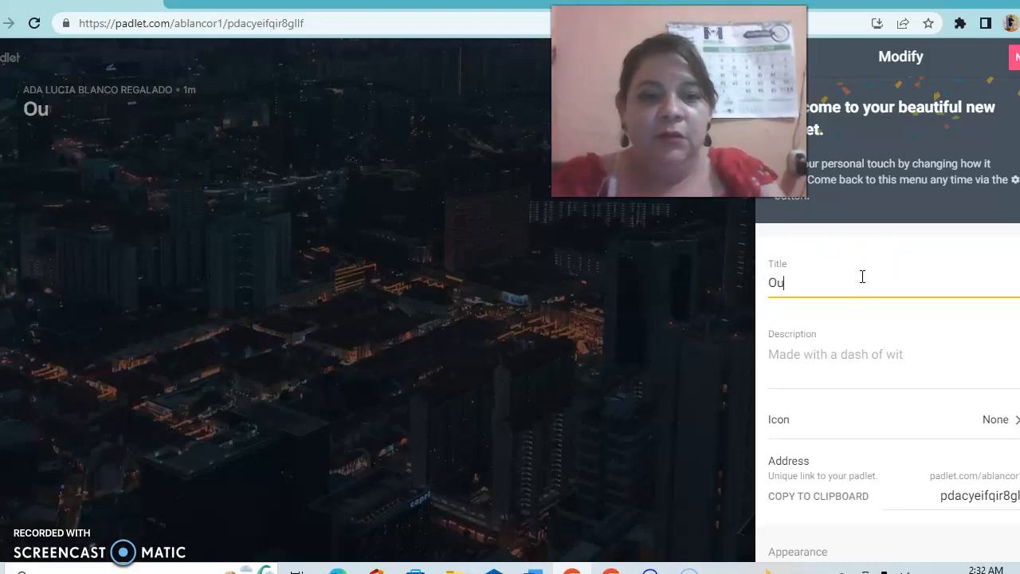
text(r padl)
key(BackSpace)
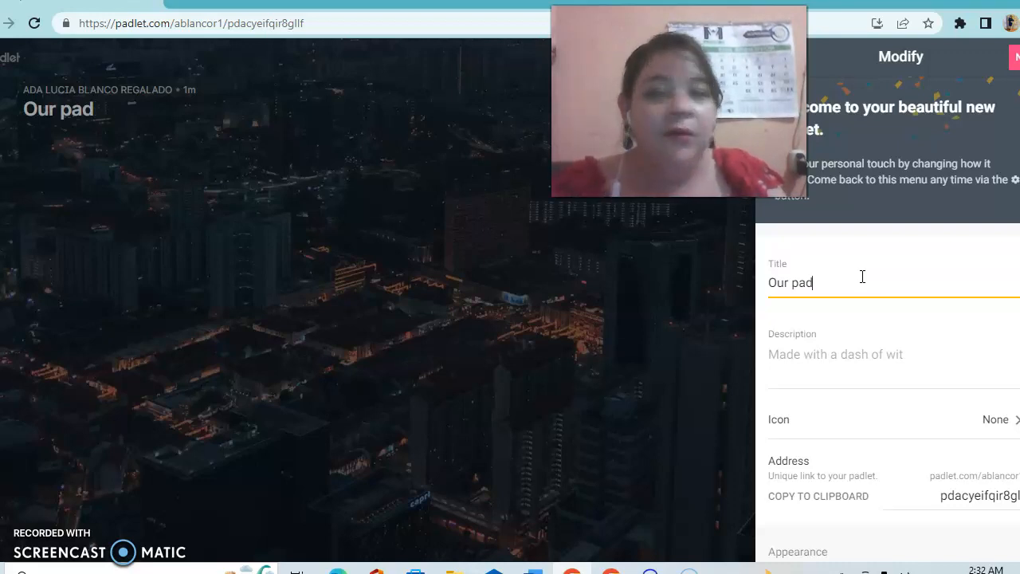
text(let tuto)
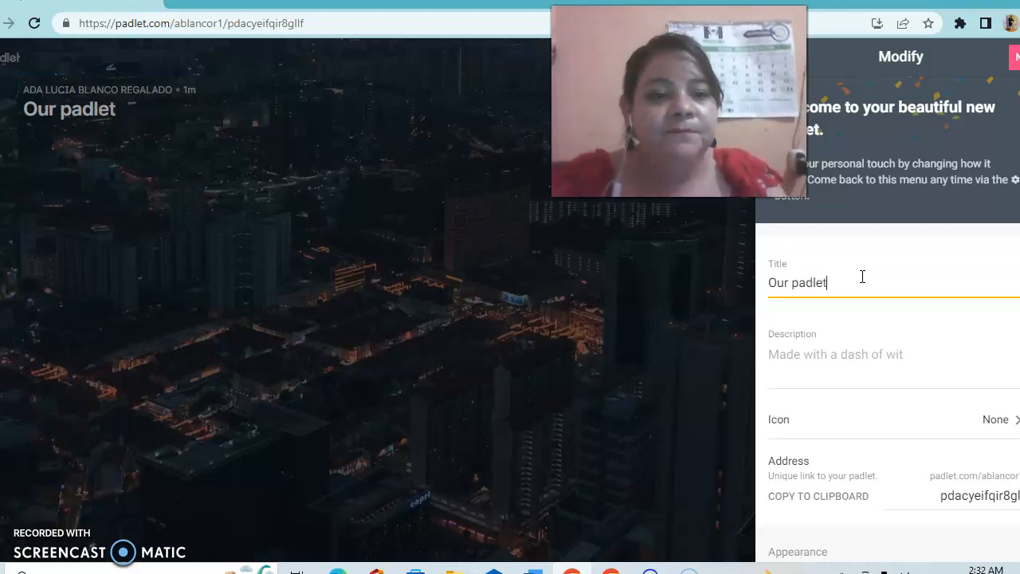
key(BackSpace)
key(BackSpace)
key(BackSpace)
key(BackSpace)
key(BackSpace)
key(BackSpace)
key(BackSpace)
key(BackSpace)
key(BackSpace)
key(BackSpace)
text(addlet totoria)
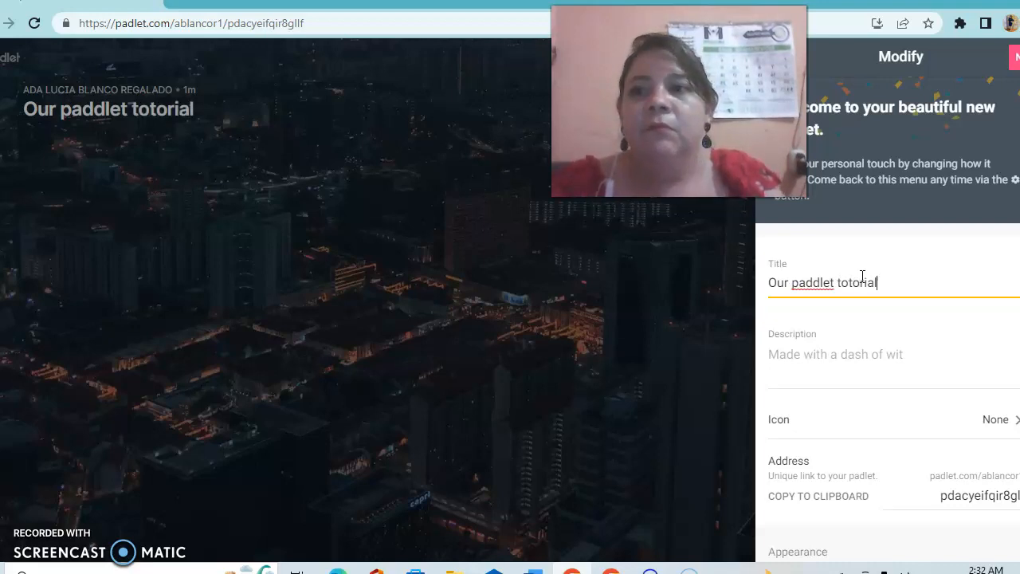
text(l)
click(817, 282)
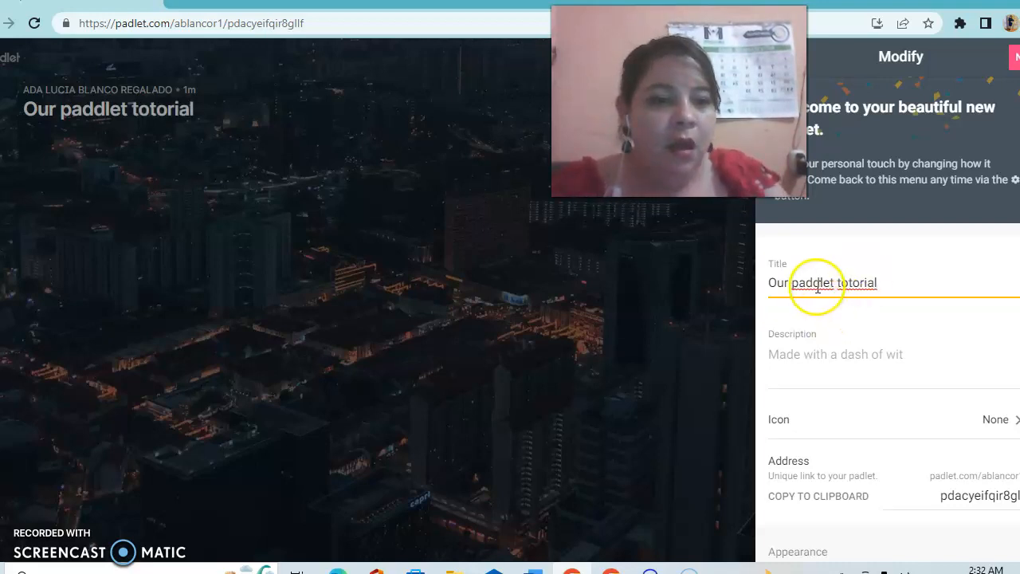
key(BackSpace)
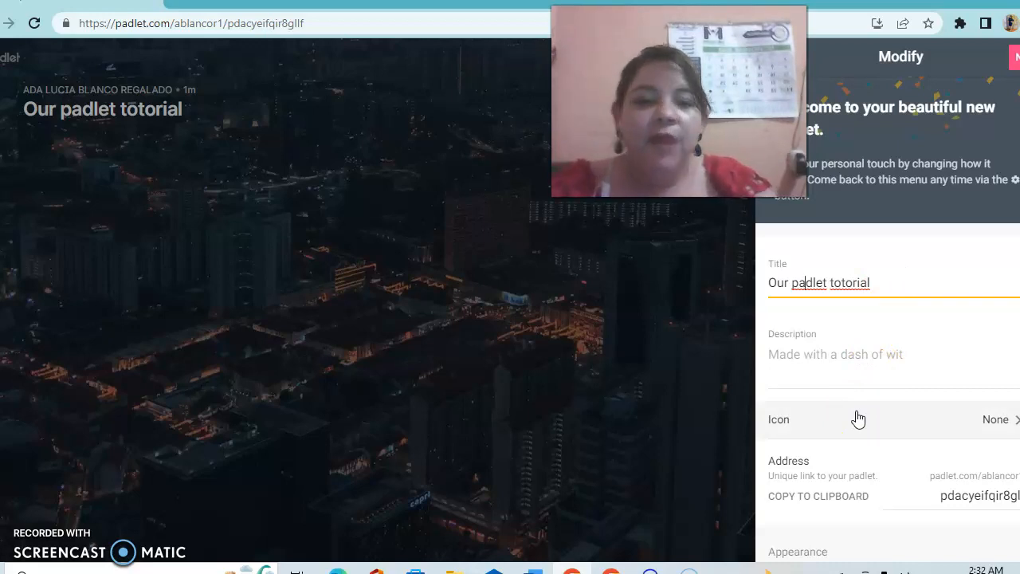
- Set the padlet's wallpaper to the Ocean picture
click(823, 351)
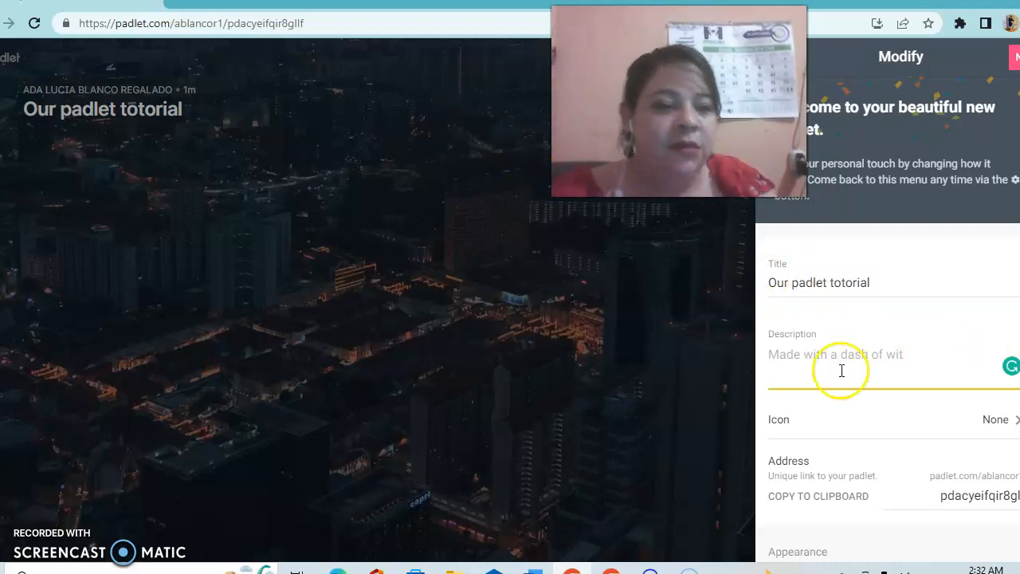
scroll(887, 319, down, 3)
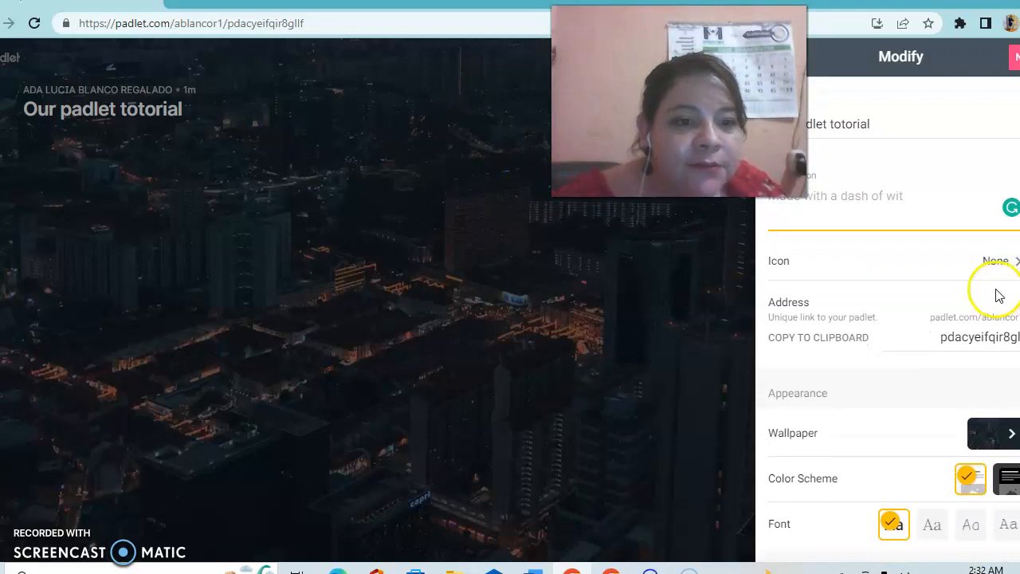
scroll(996, 295, down, 2)
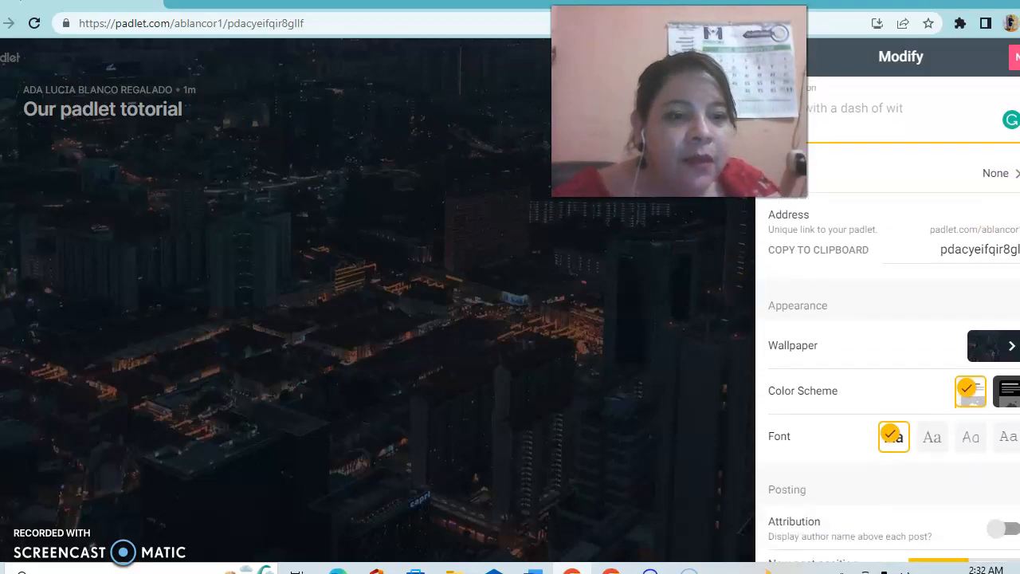
click(1010, 347)
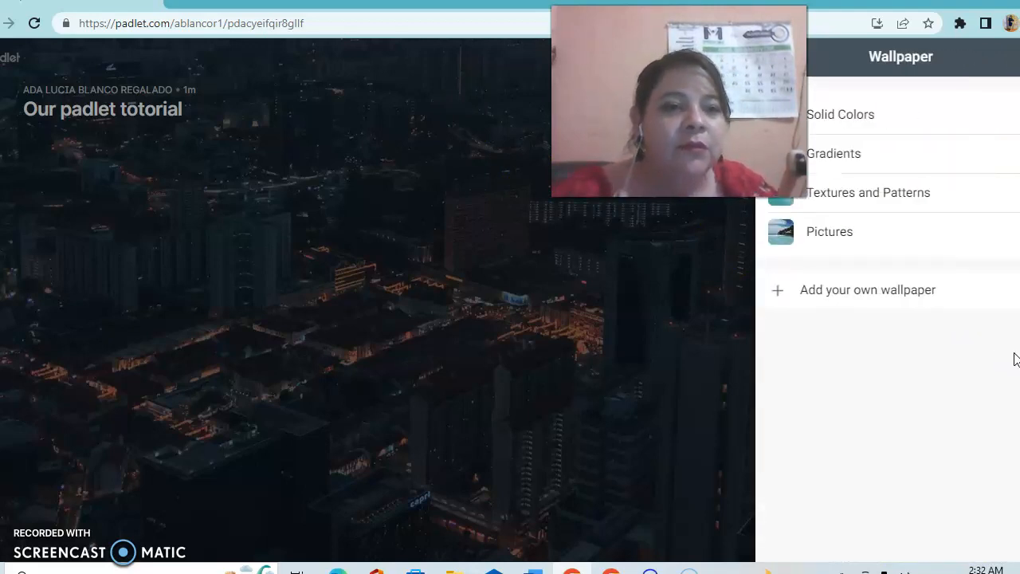
click(845, 232)
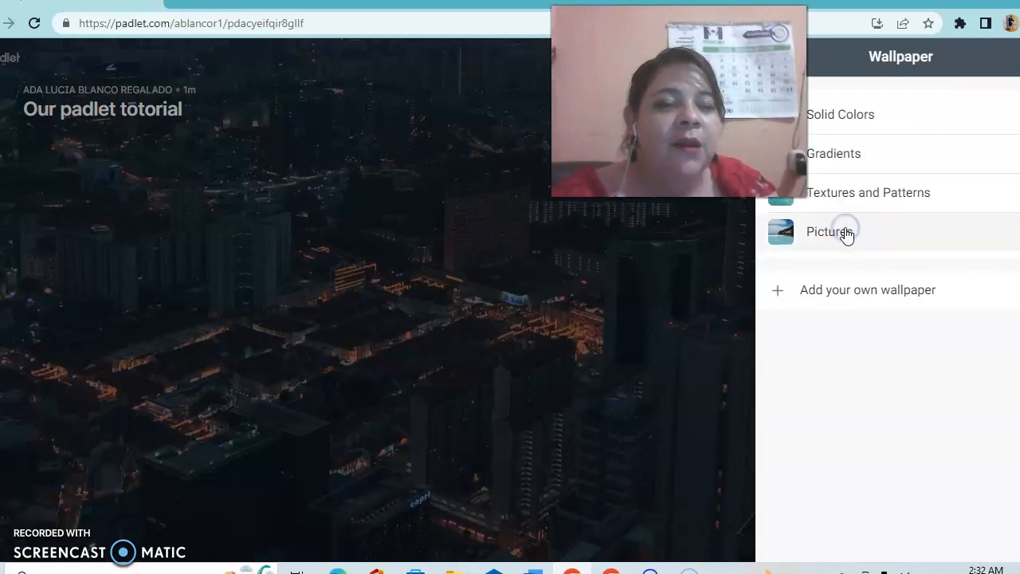
click(858, 359)
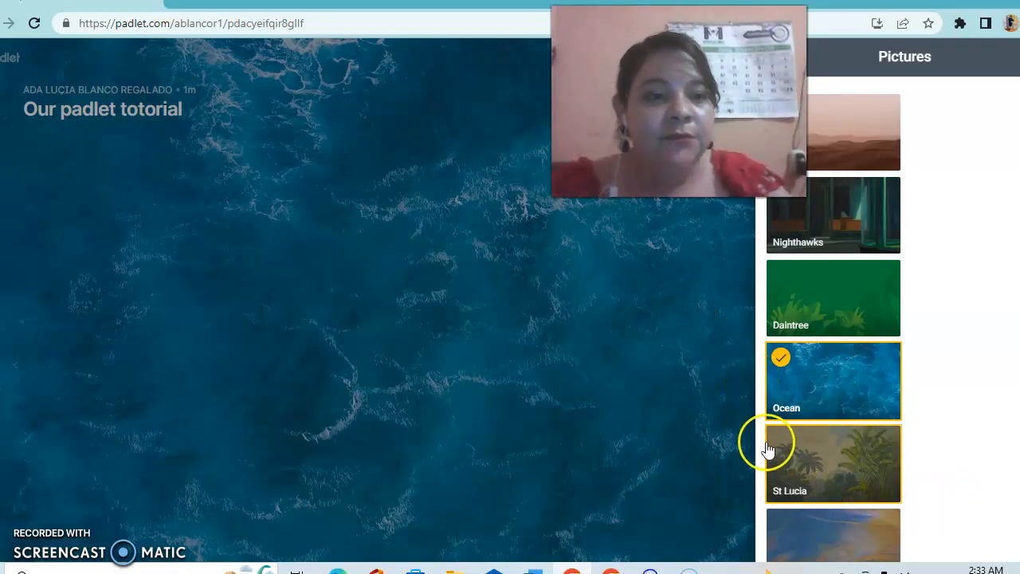
- Return to the main padlet settings without discarding the changes, and save them to start posting
click(715, 406)
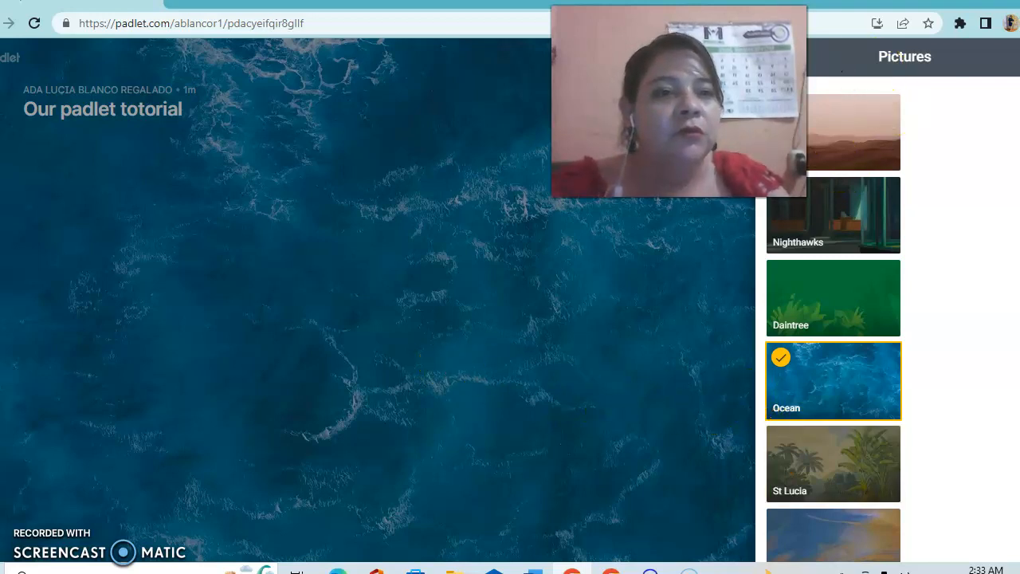
click(775, 57)
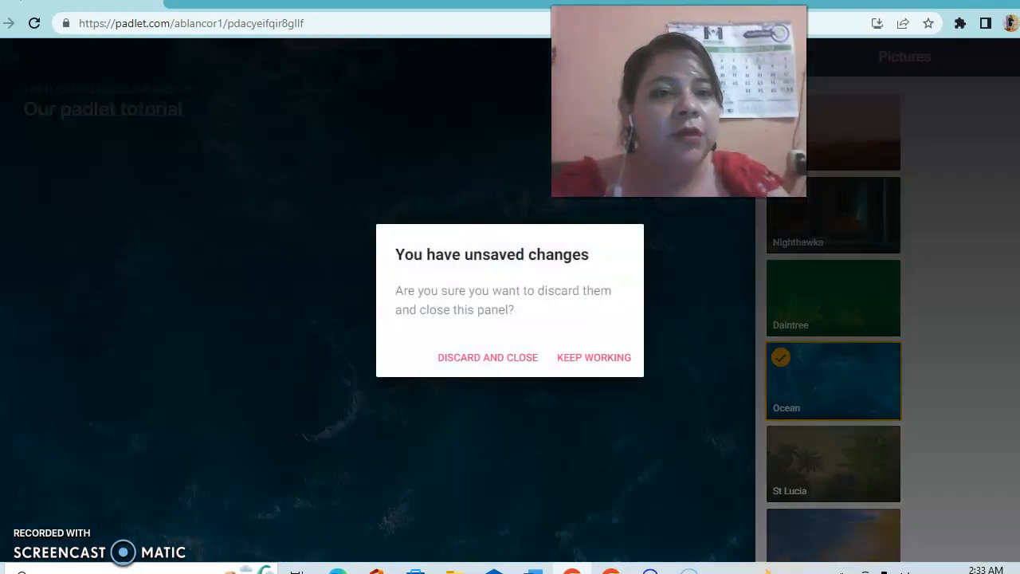
click(587, 357)
drag(797, 61, 667, 72)
click(774, 56)
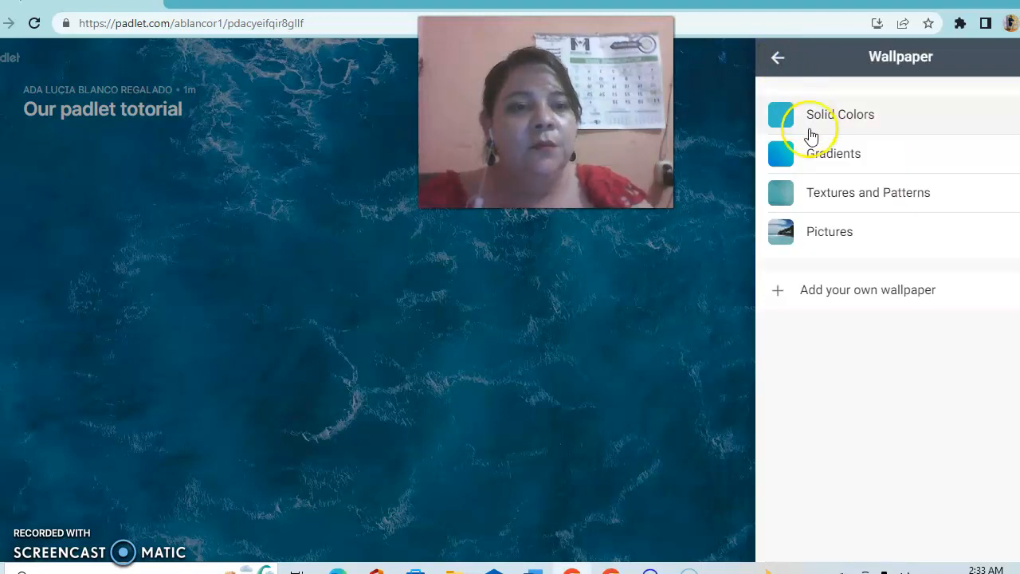
click(779, 61)
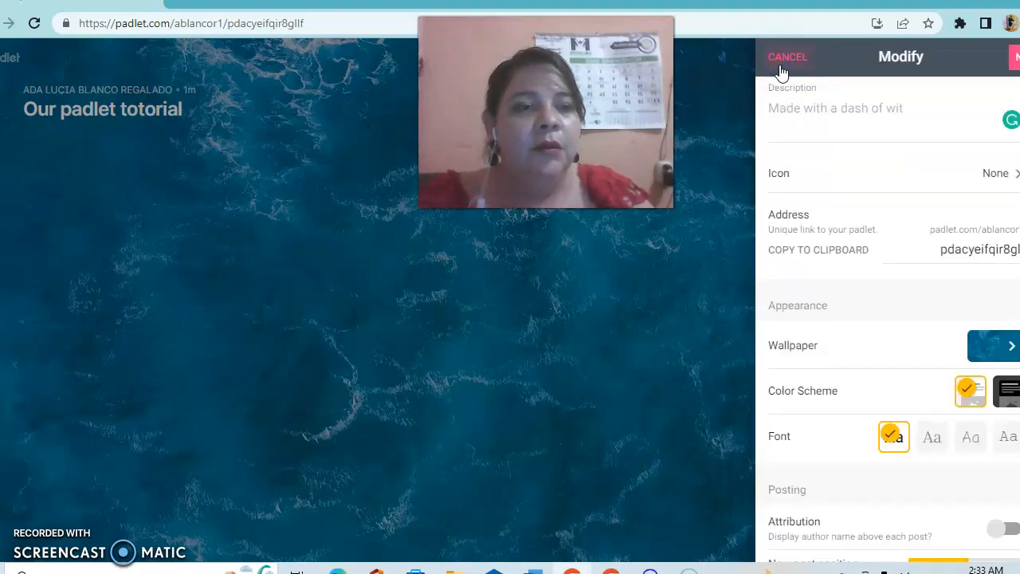
click(1014, 56)
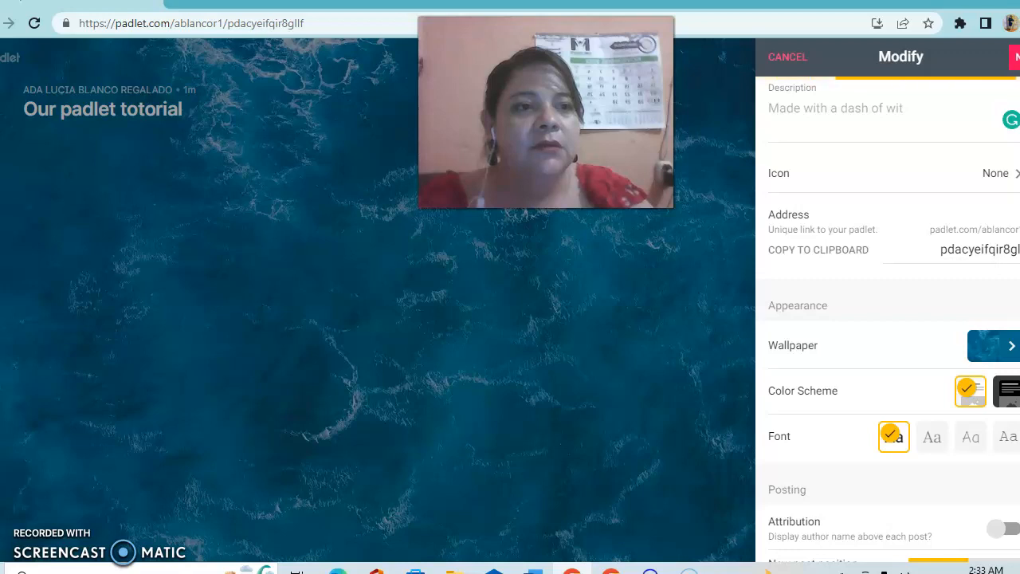
click(908, 270)
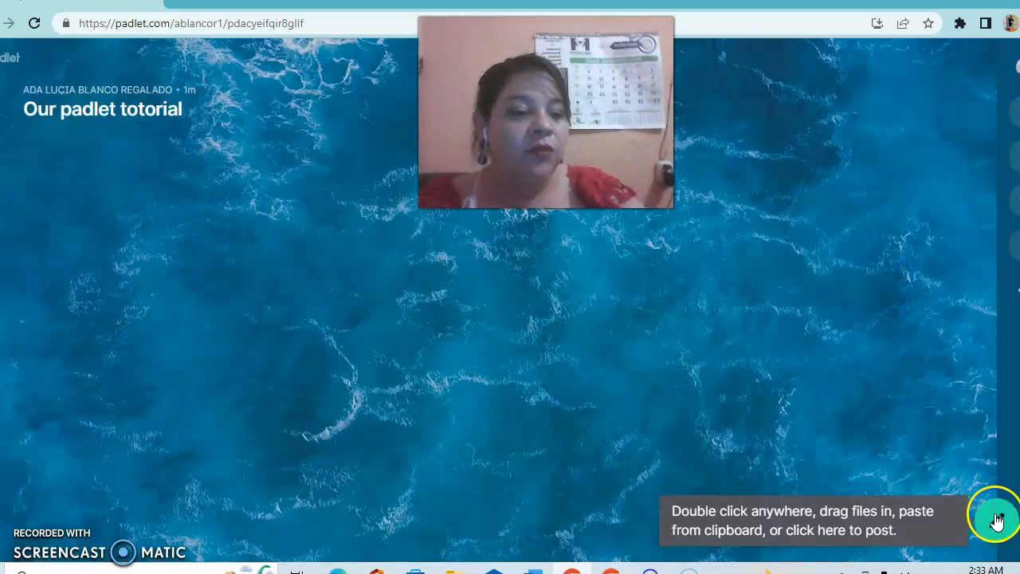
- Start a new post on the padlet with the subject "our tutorial"
click(992, 531)
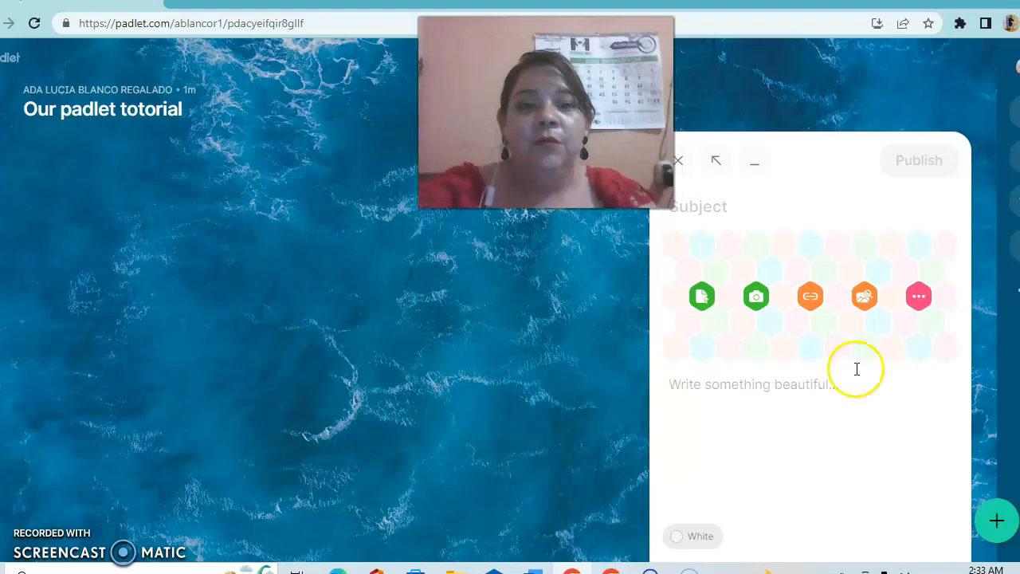
click(731, 197)
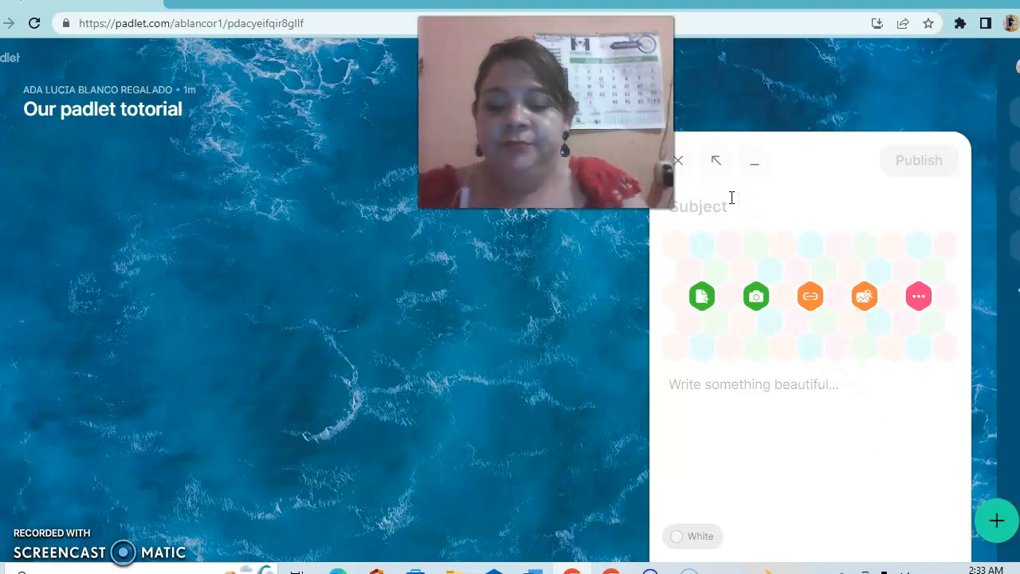
text(ouyr)
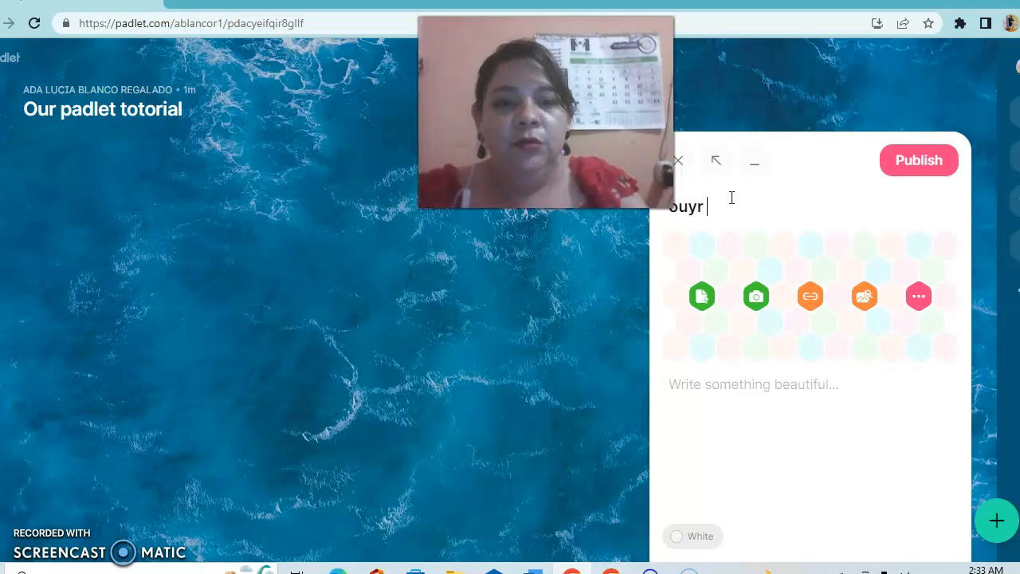
key(BackSpace)
key(BackSpace)
text(r tur)
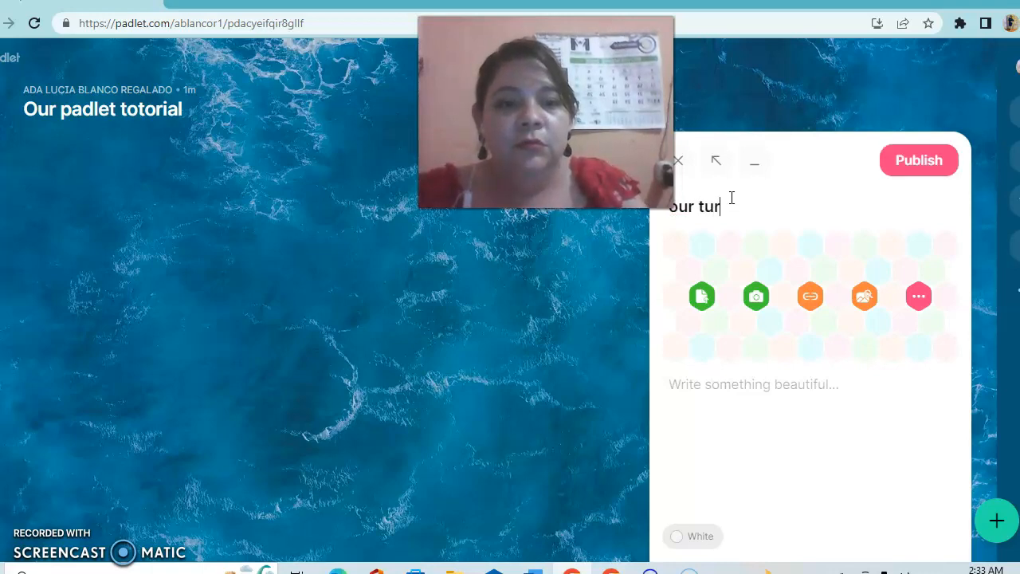
key(BackSpace)
text(torial)
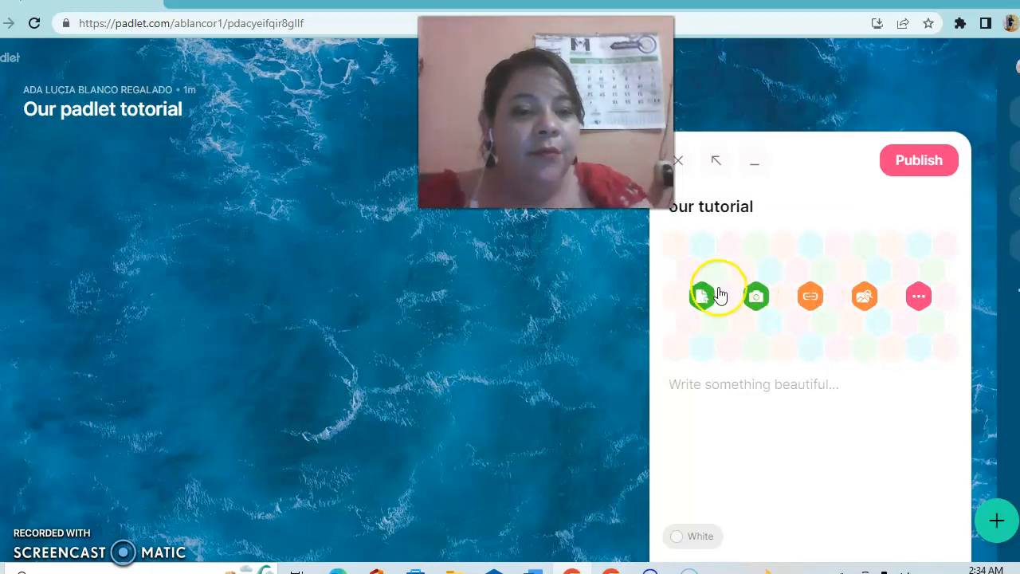
- Try the post's camera attachment option, close it, and publish the post without an attachment
click(756, 296)
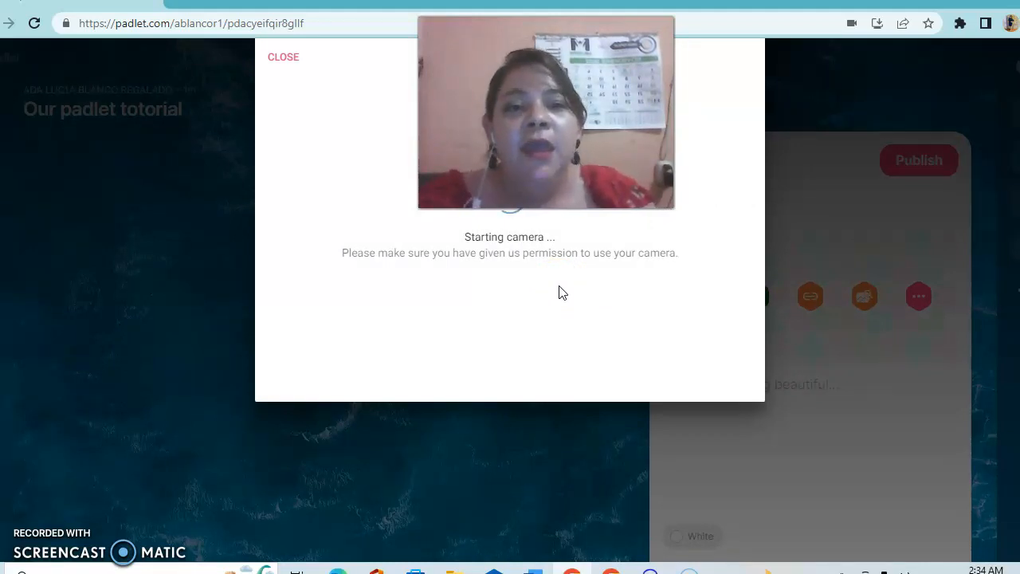
click(800, 224)
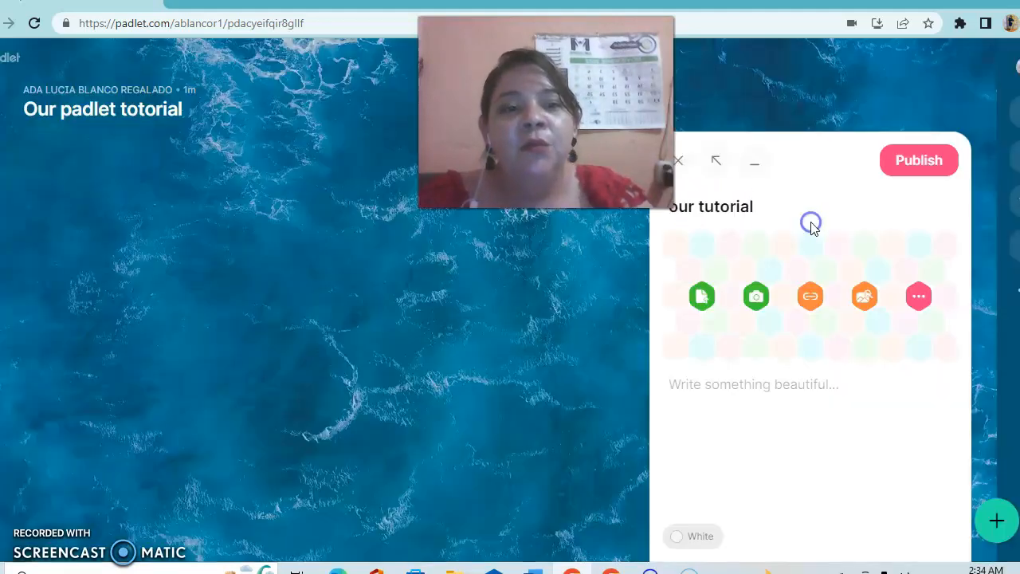
click(919, 172)
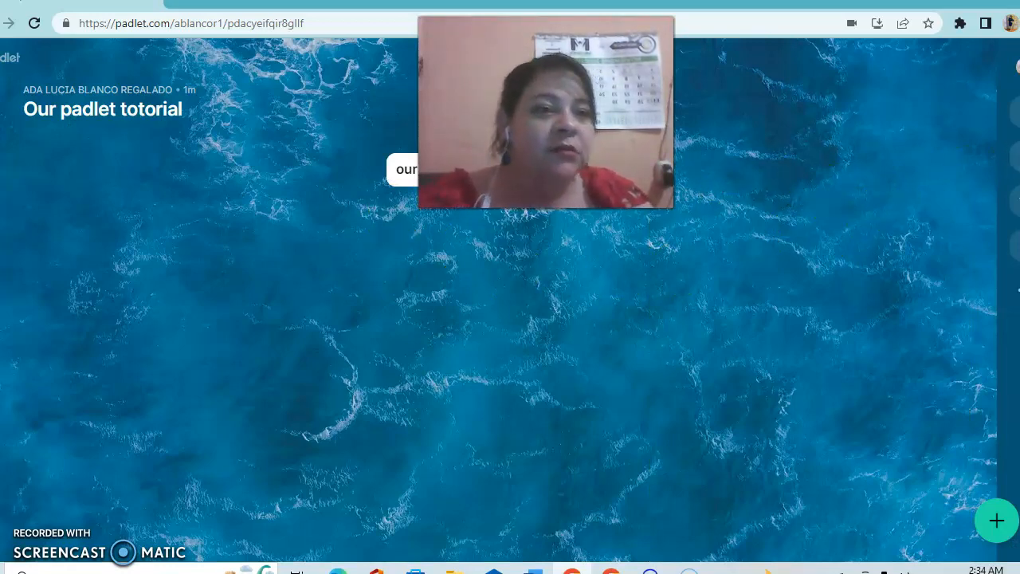
- Open the padlet's sharing options
click(1017, 155)
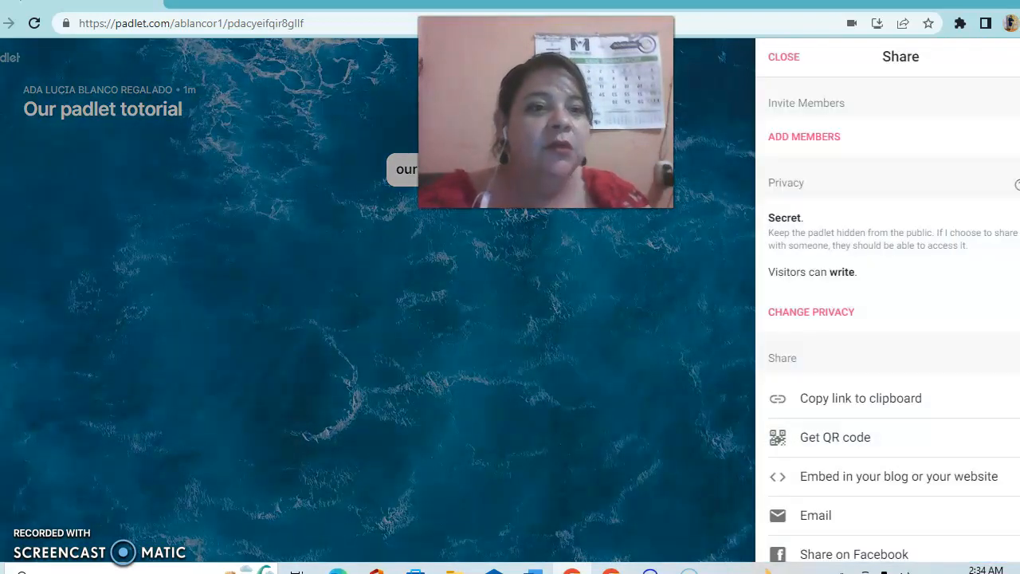